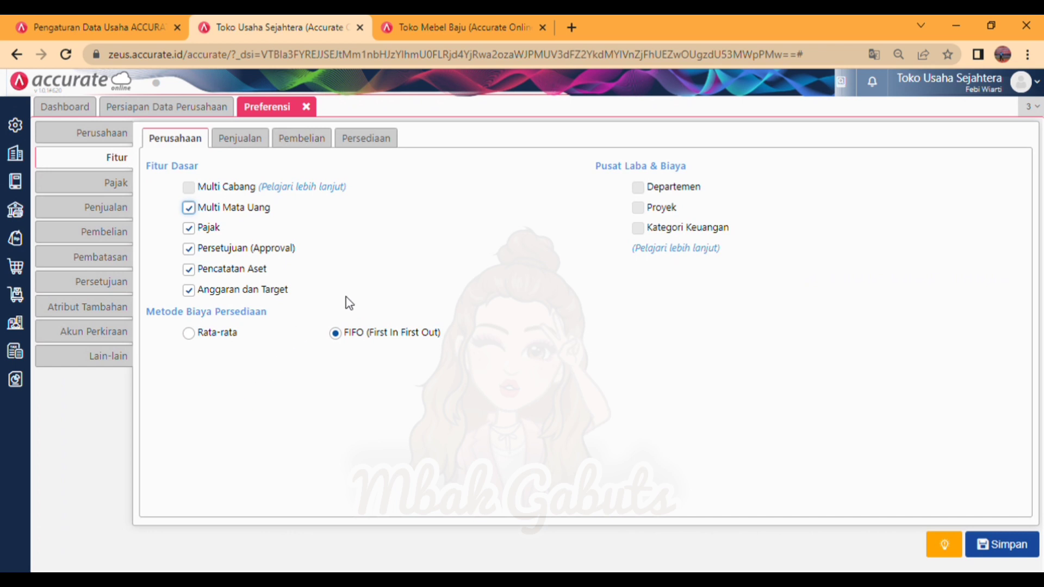
Step: Open the Multi Cabang feature's store page and install the Multi Branch add-on for Toko Usaha Sejahtera
left_click(288, 188)
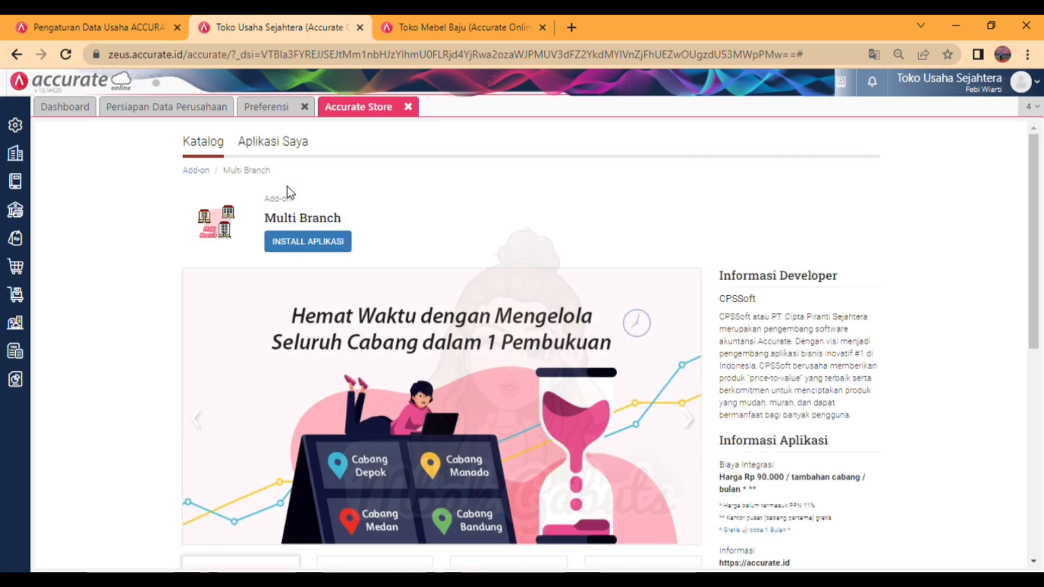
left_click(306, 245)
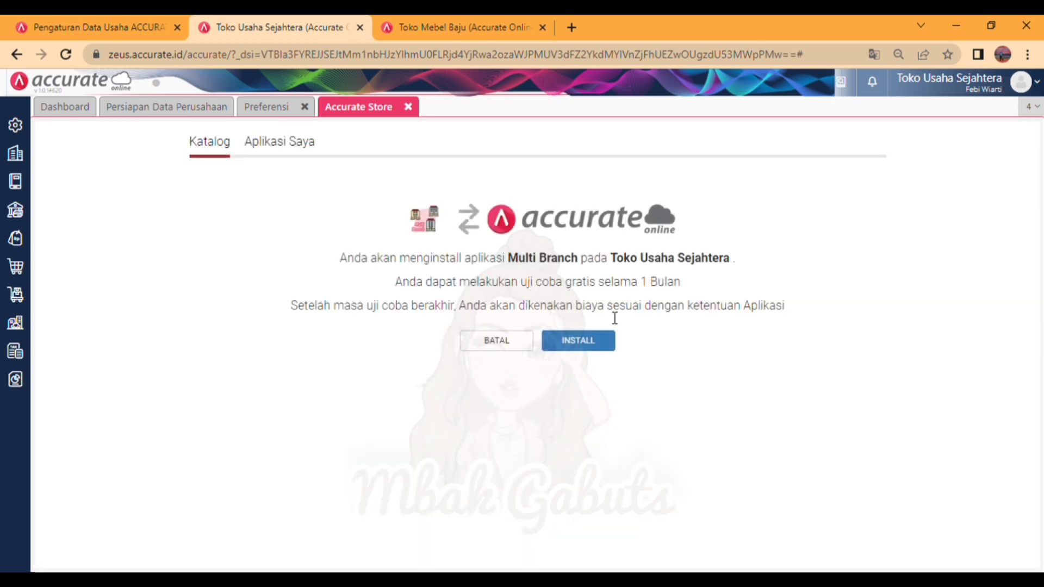
left_click(587, 339)
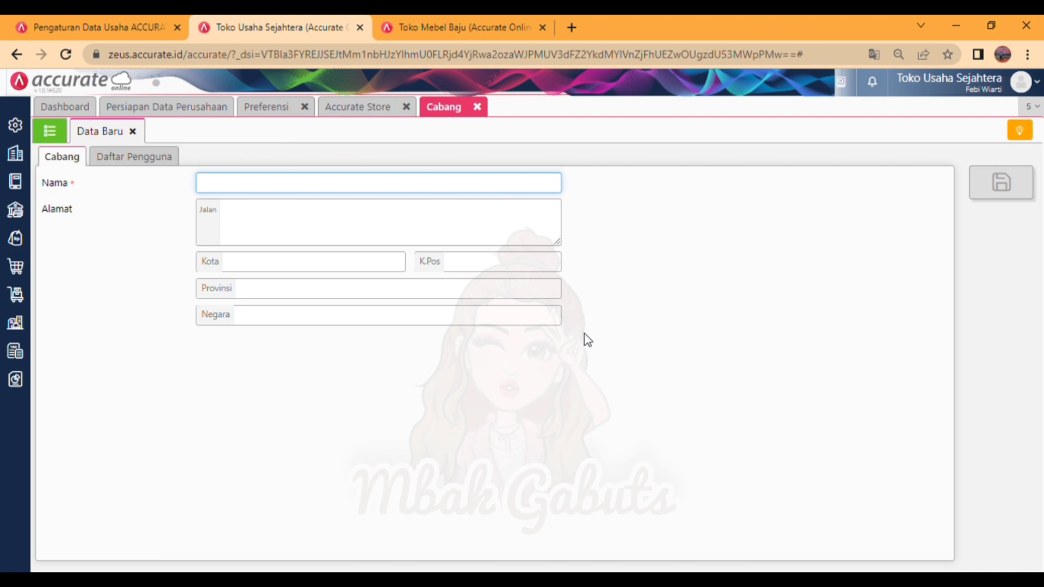
Step: Create and save a branch named Cabang Surabaya, accept the additional billing, and close the branch form and the store
type("Cabang Surabaya")
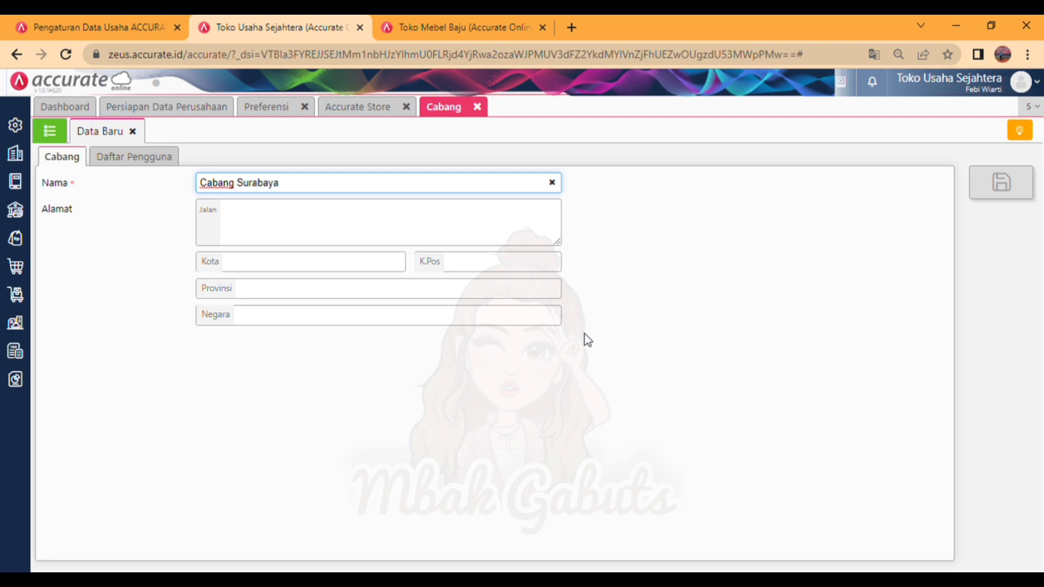
left_click(157, 160)
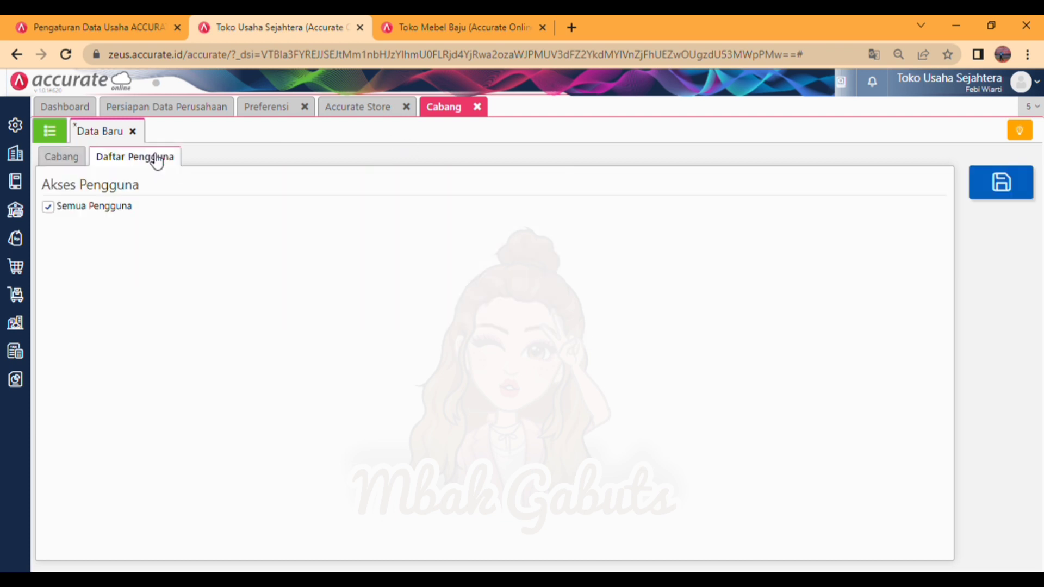
left_click(62, 157)
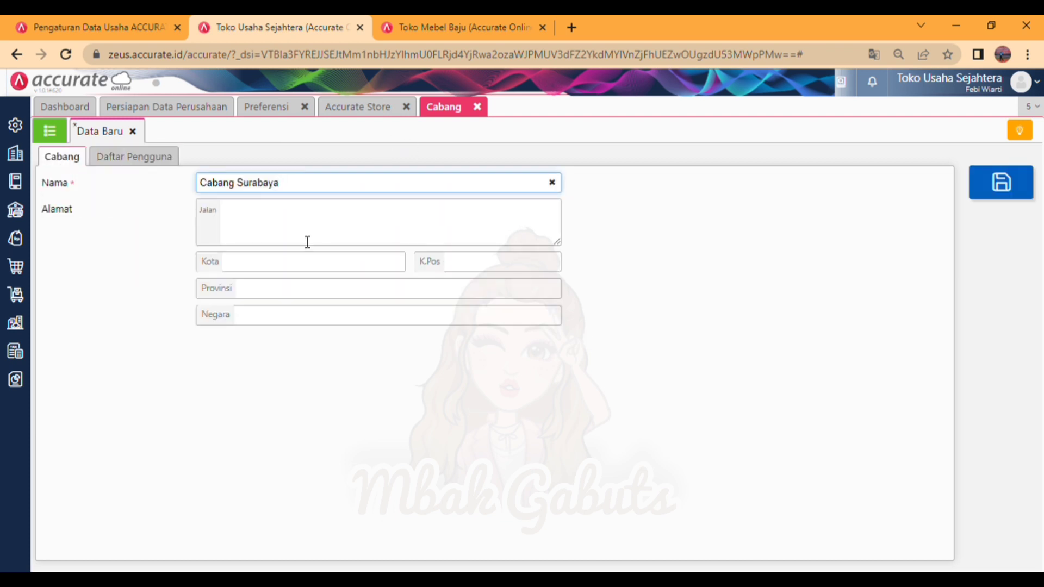
left_click(347, 261)
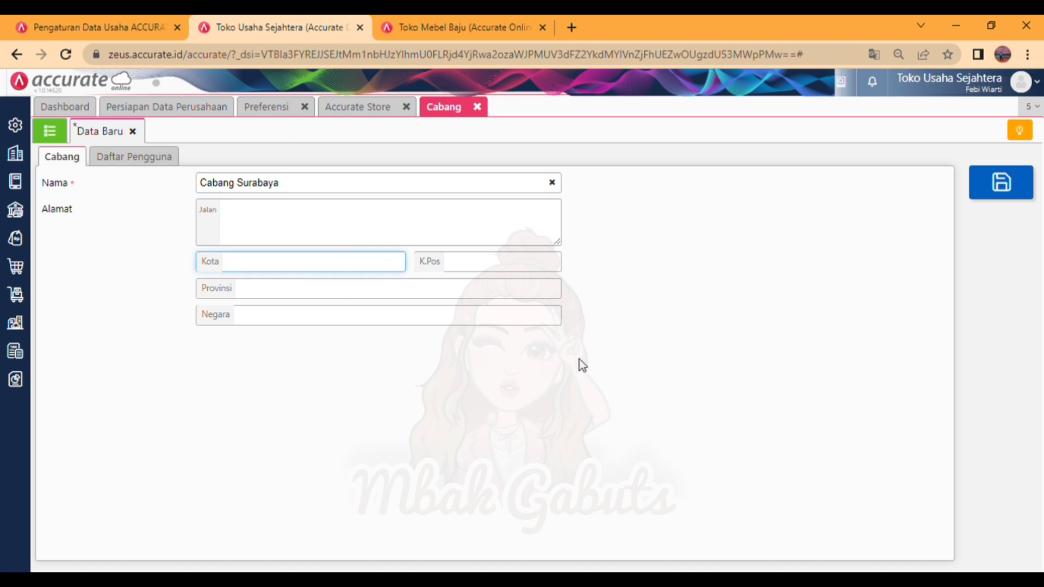
left_click(995, 195)
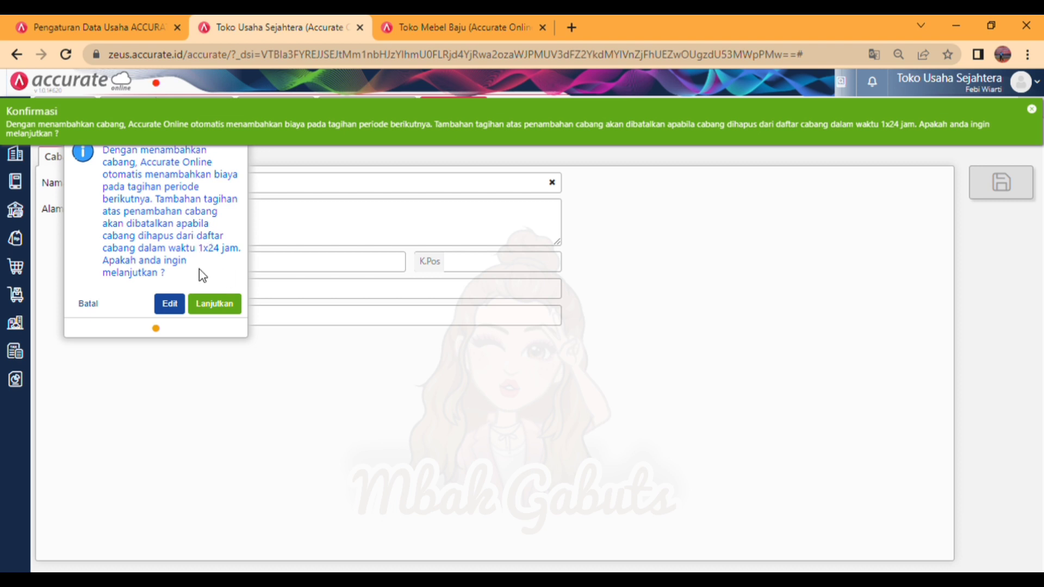
left_click(212, 305)
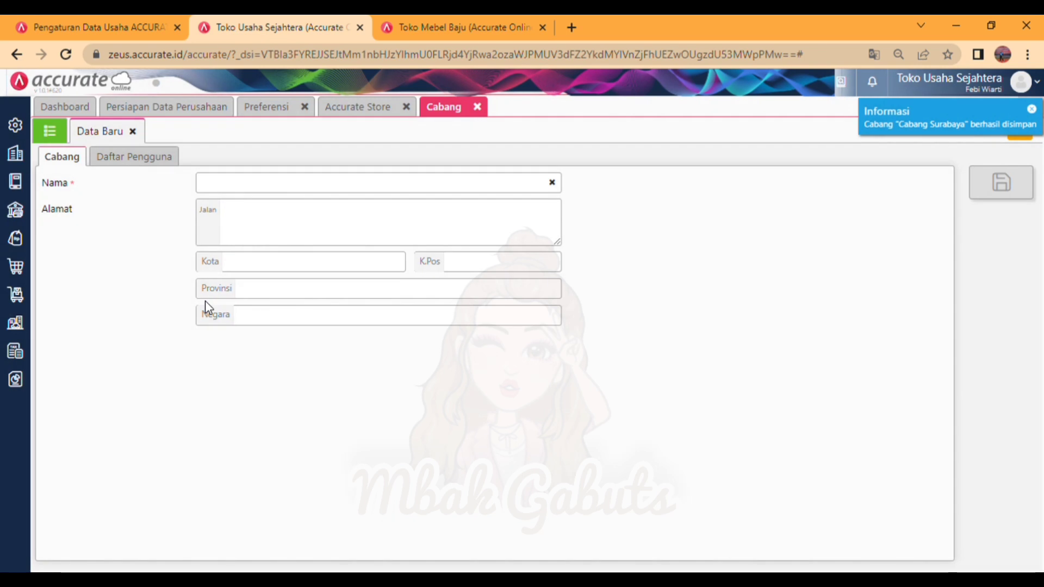
left_click(477, 108)
left_click(407, 108)
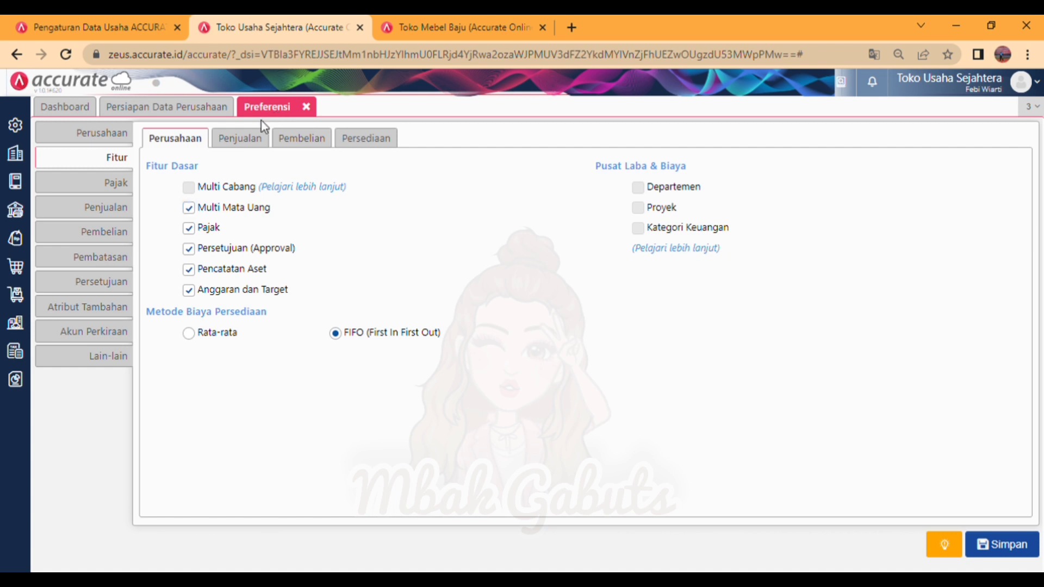
Step: Fill in the company's telephone and fax numbers in the company preferences
left_click(110, 133)
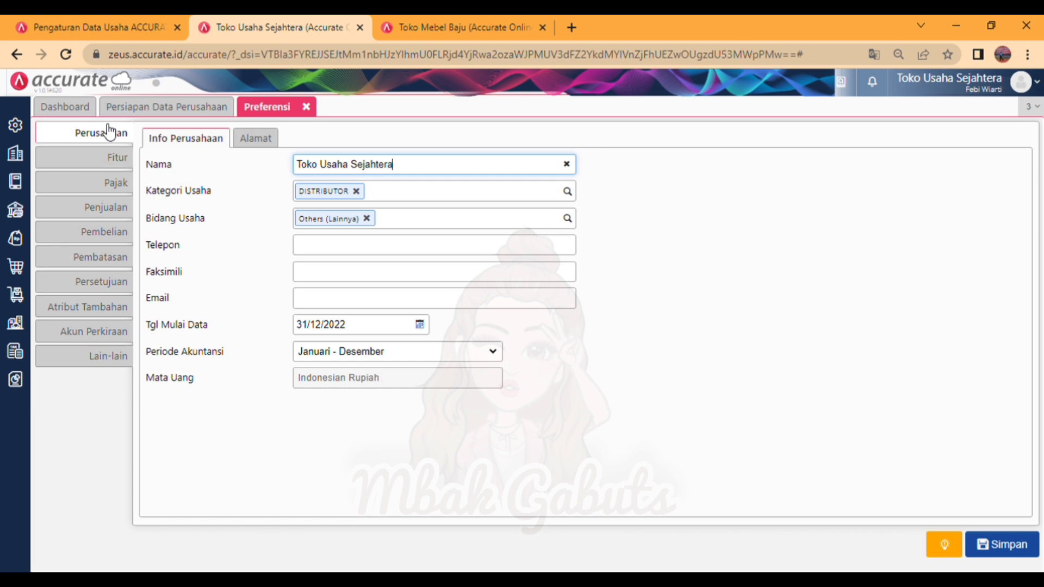
left_click(352, 249)
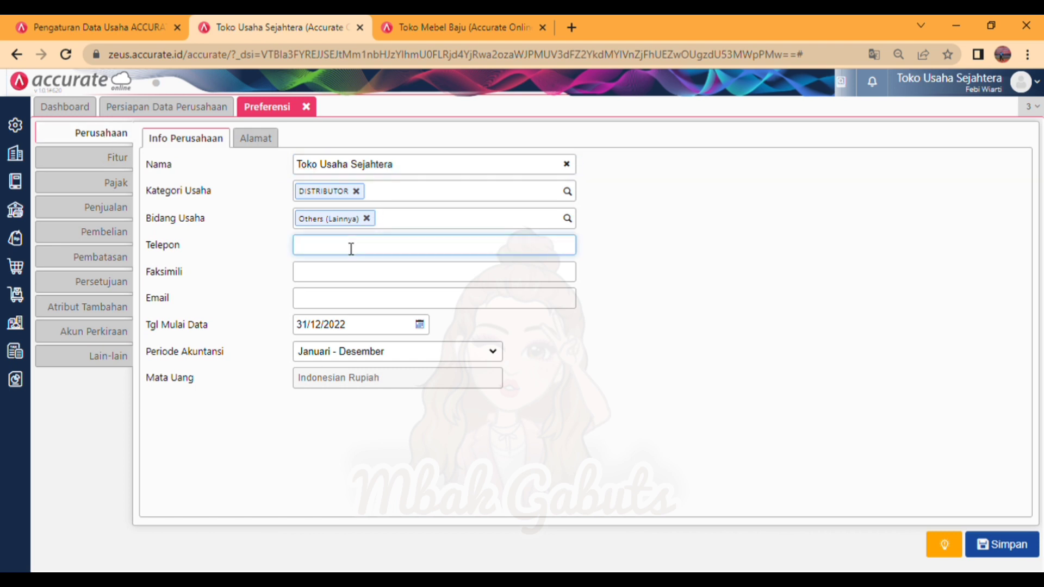
type("03111111111")
left_click(357, 278)
type("031")
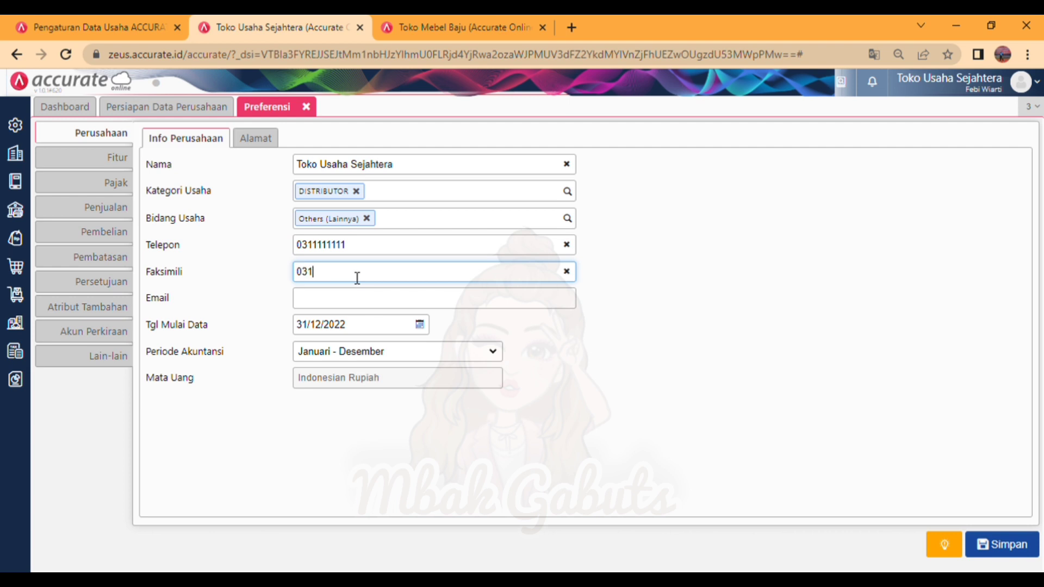
type("1111112")
Step: Enter the company's e-mail address in the company information
left_click(361, 297)
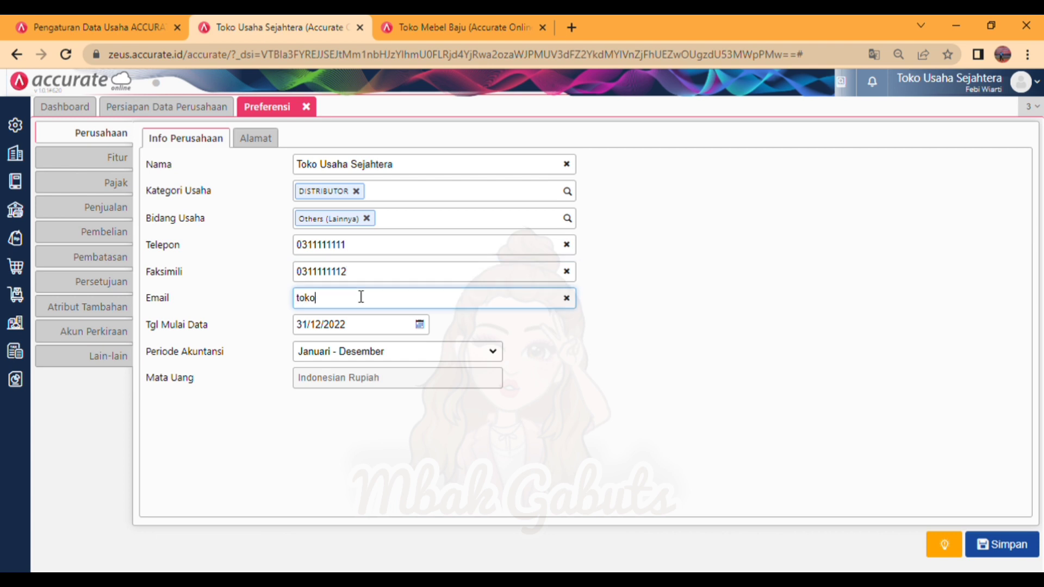
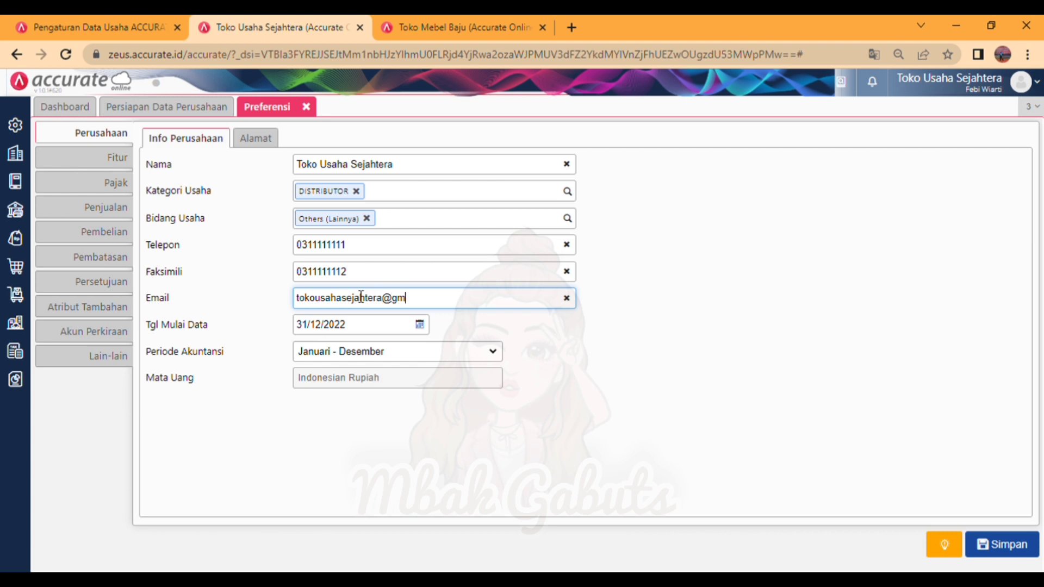
Step: Enter the street in the company's address details
left_click(258, 146)
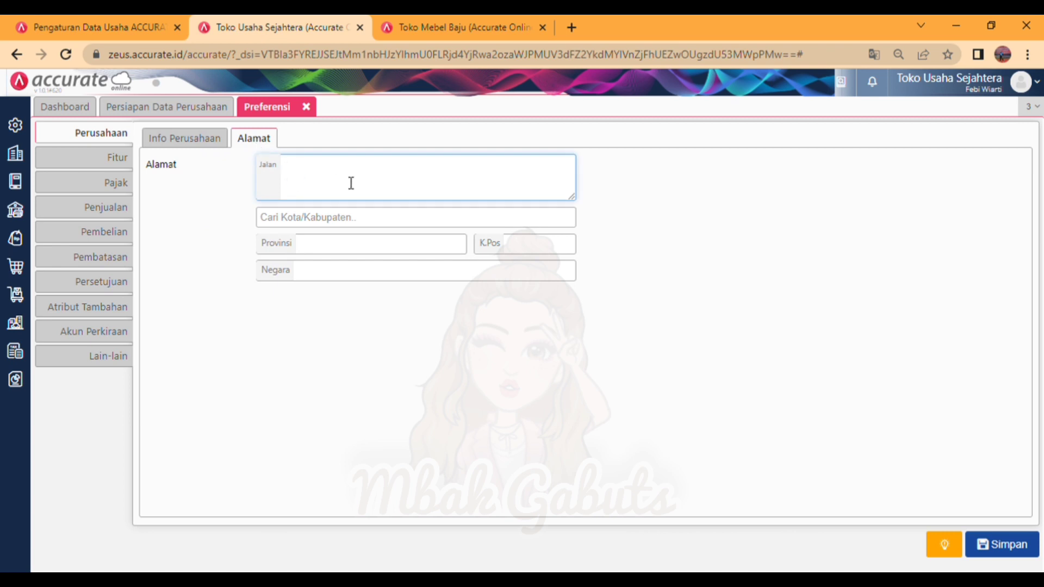
type("Raya")
key("BackSpace")
key("BackSpace")
type("aya Bogor")
Step: Choose the company's city from the search suggestions and fill in its postal code
left_click(367, 220)
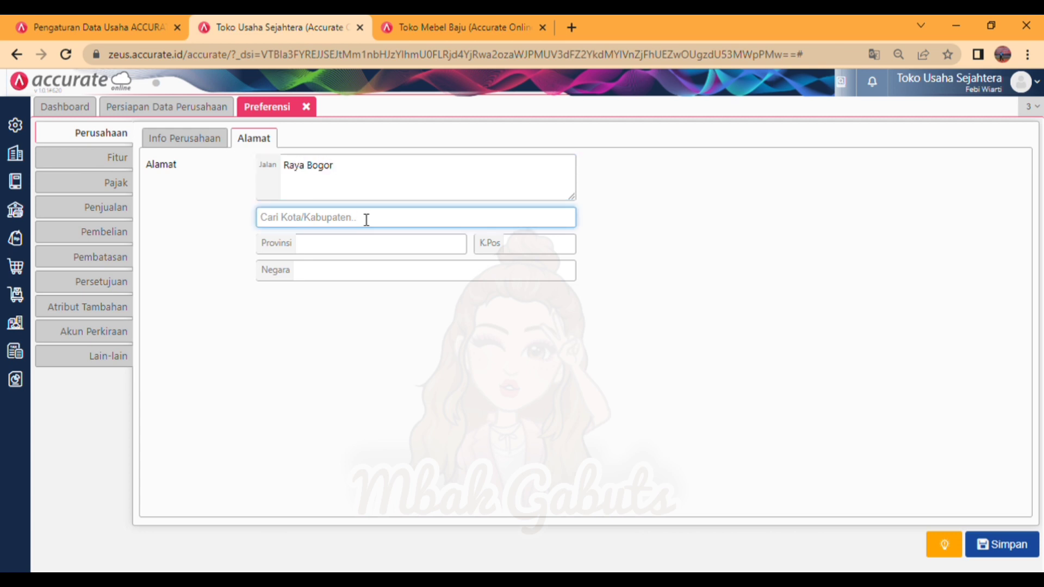
type("jaka")
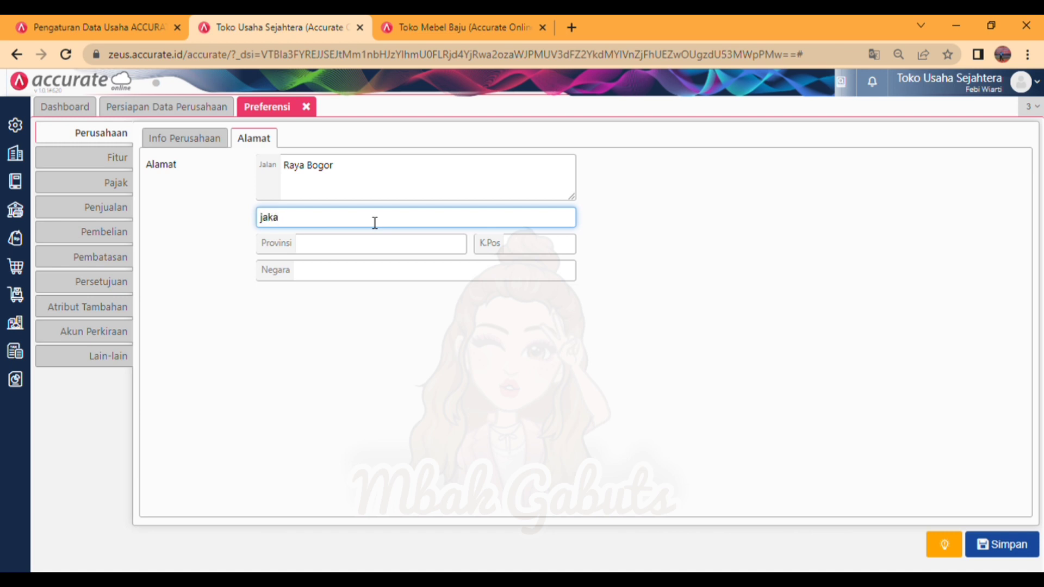
left_click(365, 251)
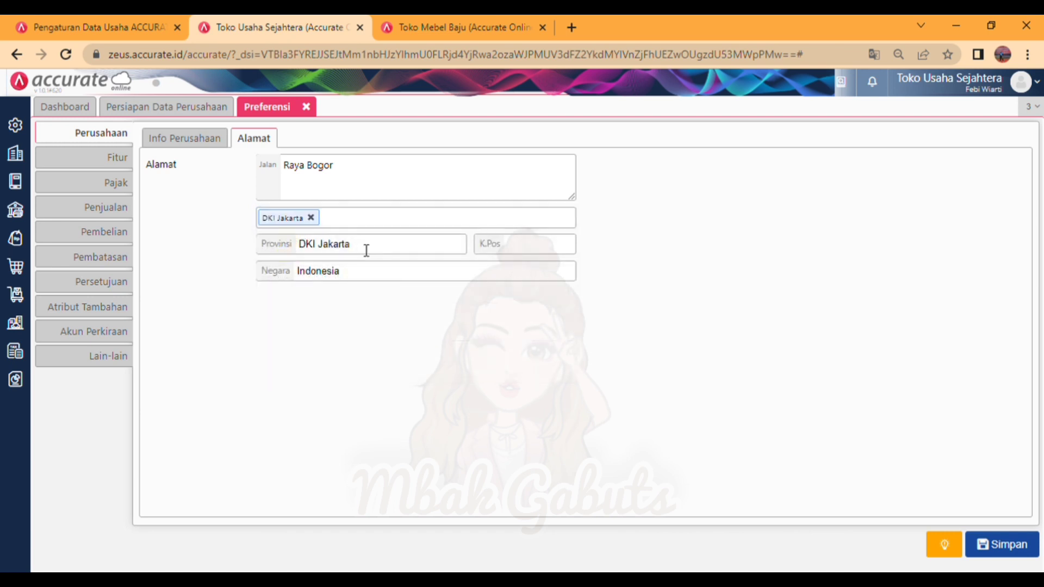
left_click(517, 245)
type("1220")
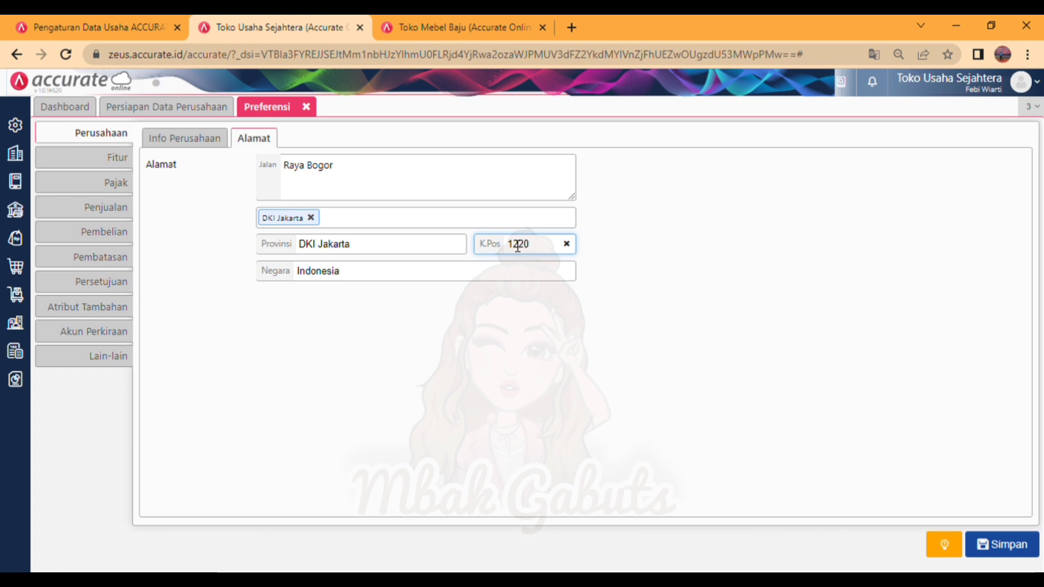
type("0")
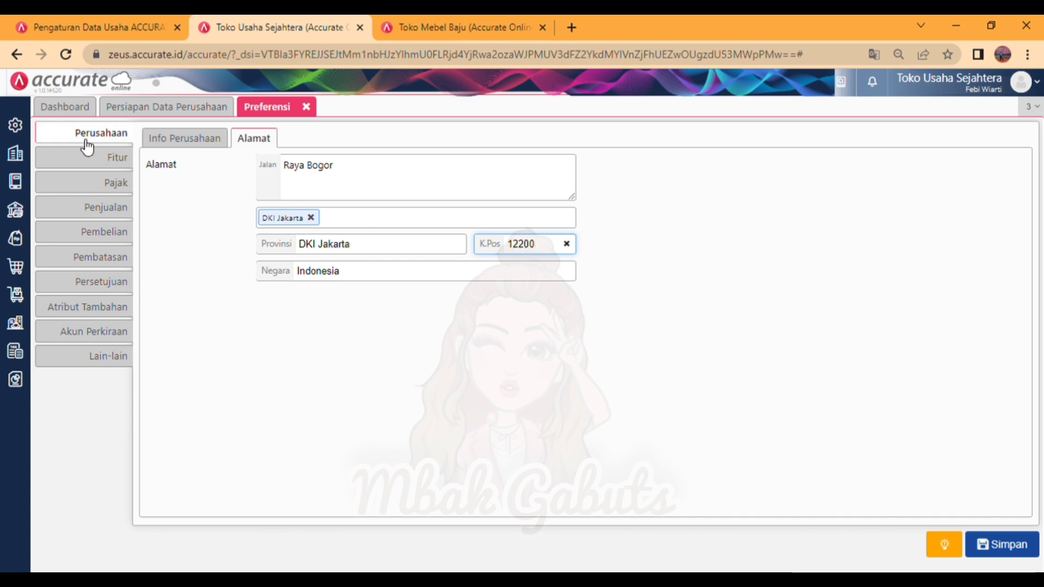
Step: Review the company's basic features and the sales features, including price adjustments, advance invoices, consignment and payment terms
left_click(99, 159)
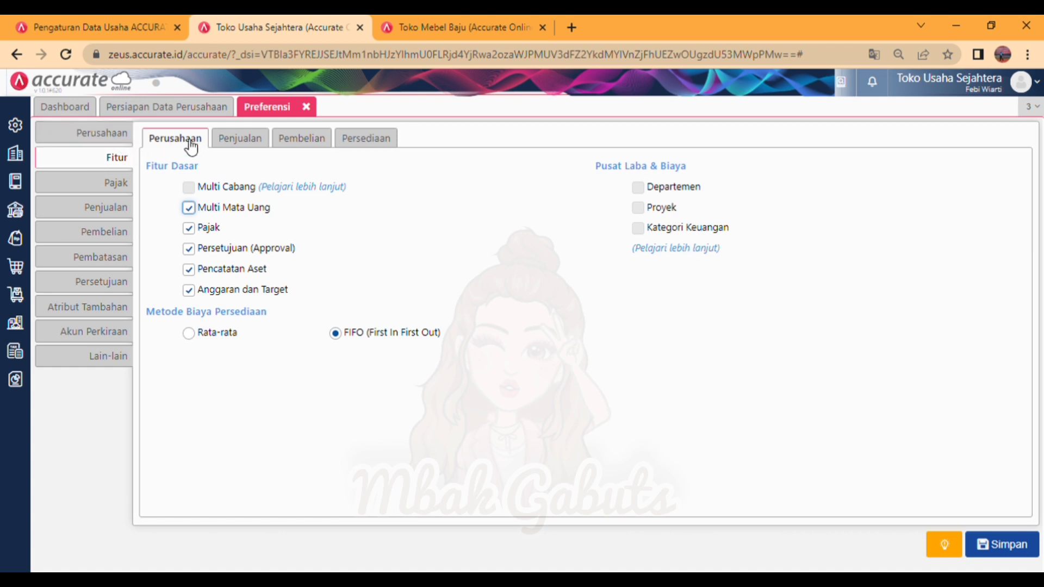
left_click(248, 138)
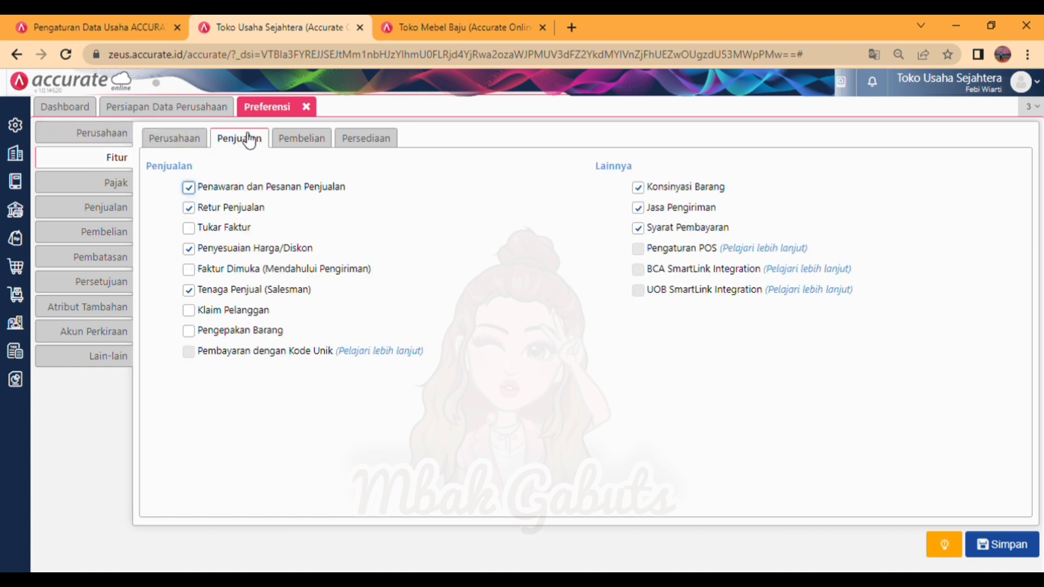
left_click(203, 143)
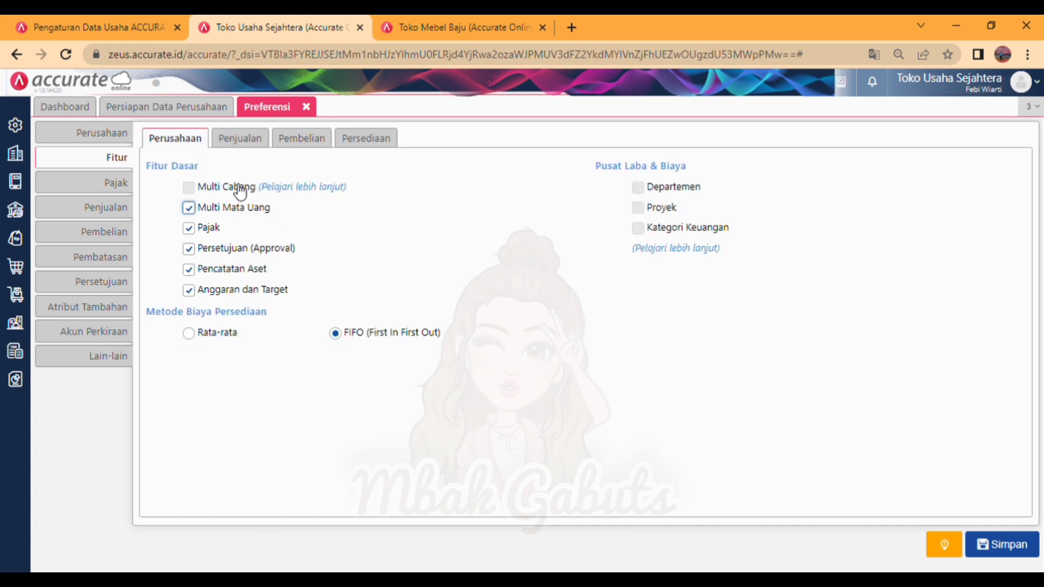
left_click(243, 144)
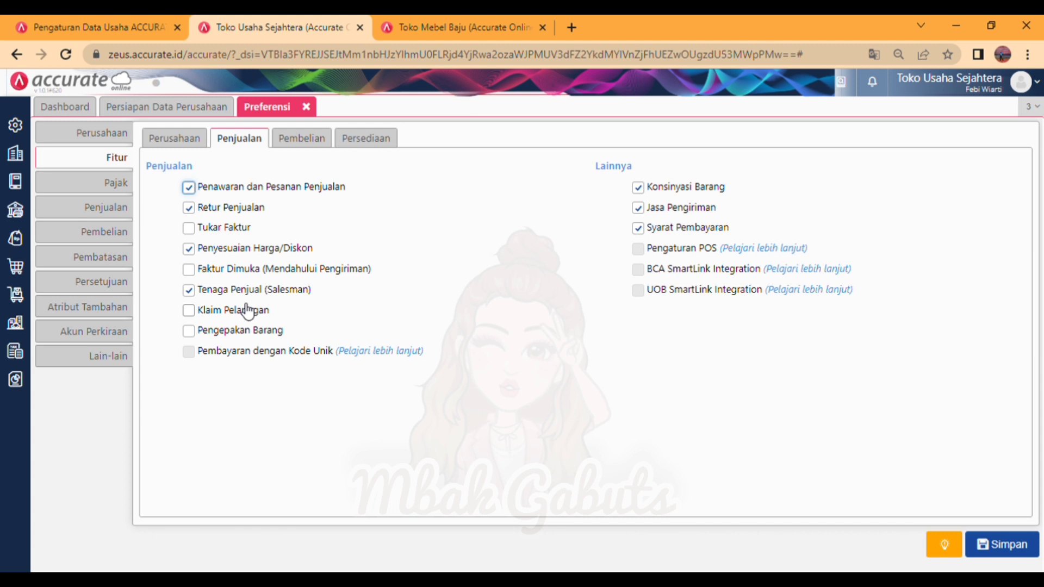
left_click(192, 251)
left_click(193, 269)
left_click(651, 195)
left_click(647, 233)
left_click(647, 232)
Step: Review the purchasing features and the inventory features, including supplier claims, supplier price lists, multiple units and serial numbers
left_click(307, 150)
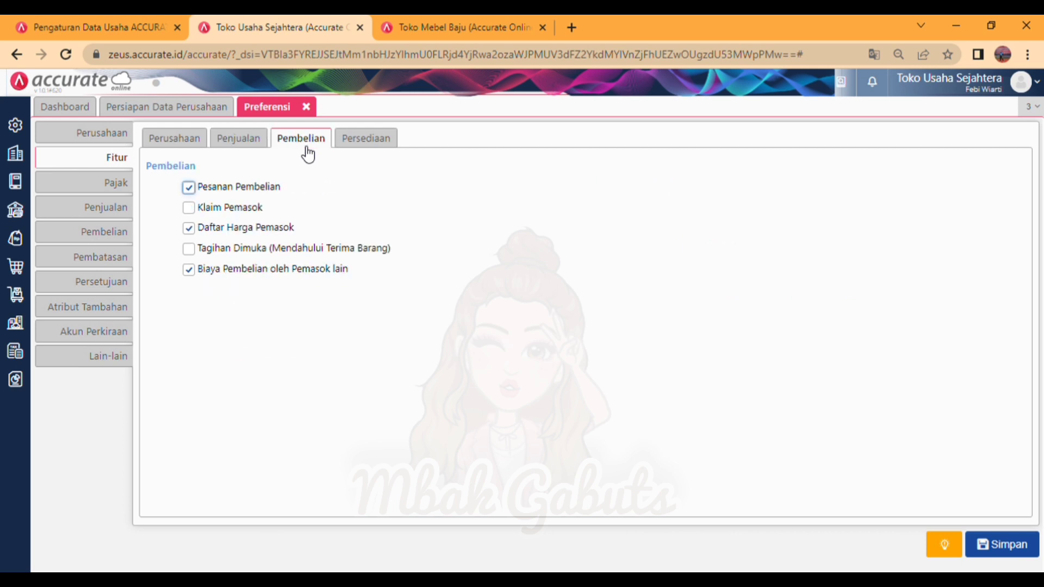
left_click(234, 230)
left_click(227, 216)
left_click(235, 252)
left_click(389, 147)
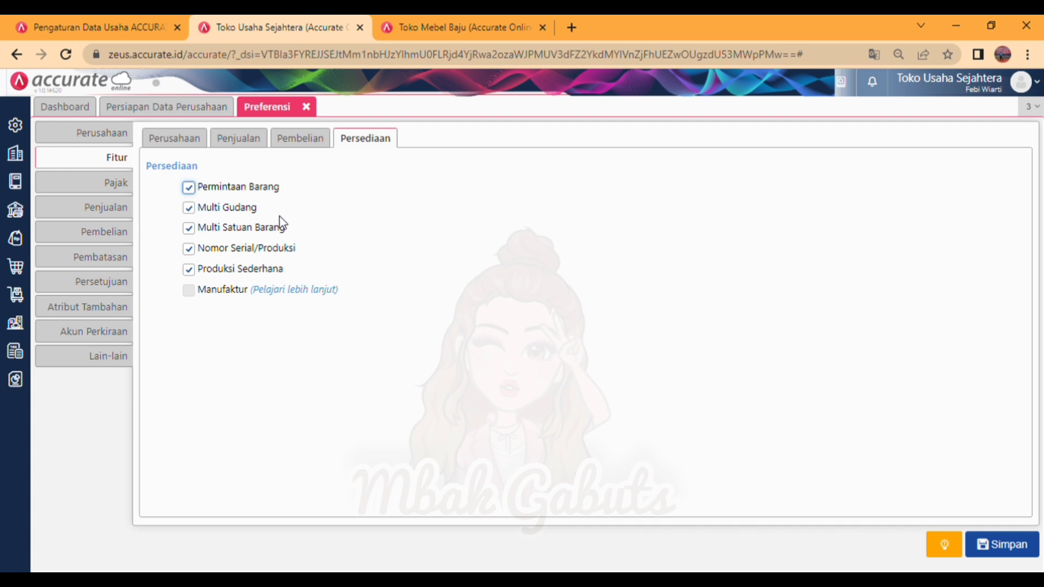
left_click(290, 258)
left_click(260, 235)
Step: Examine the default accounts assigned to goods and services, from Persediaan to Pembelian Belum Tertagih
left_click(136, 332)
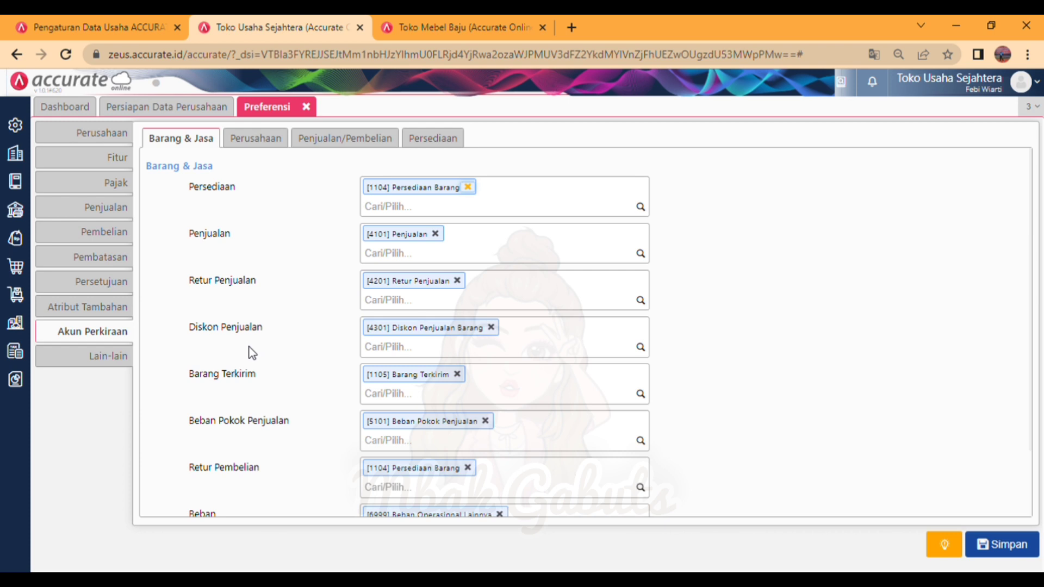
scroll(270, 263, "down", 2)
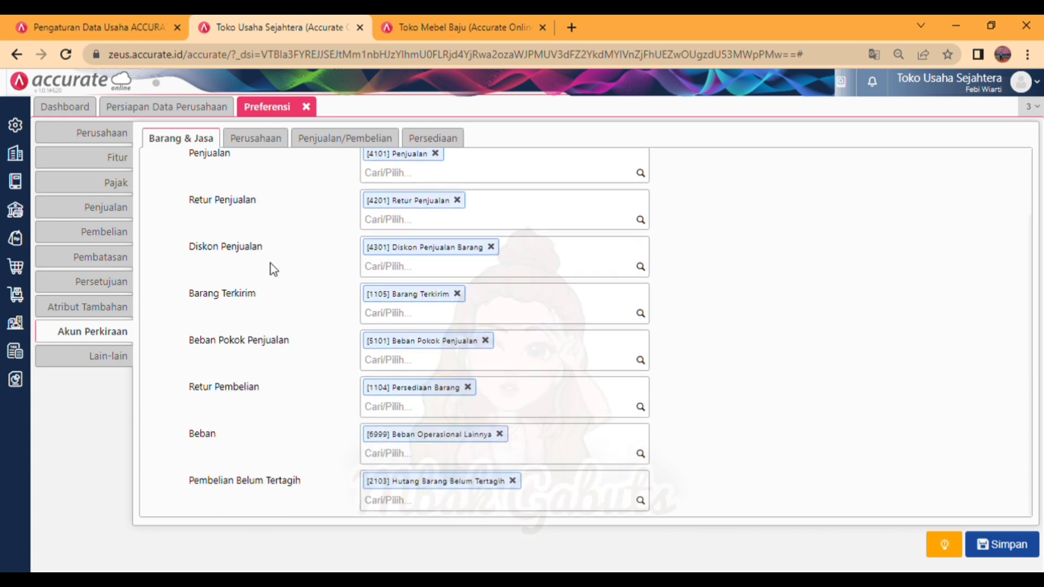
scroll(270, 263, "up", 2)
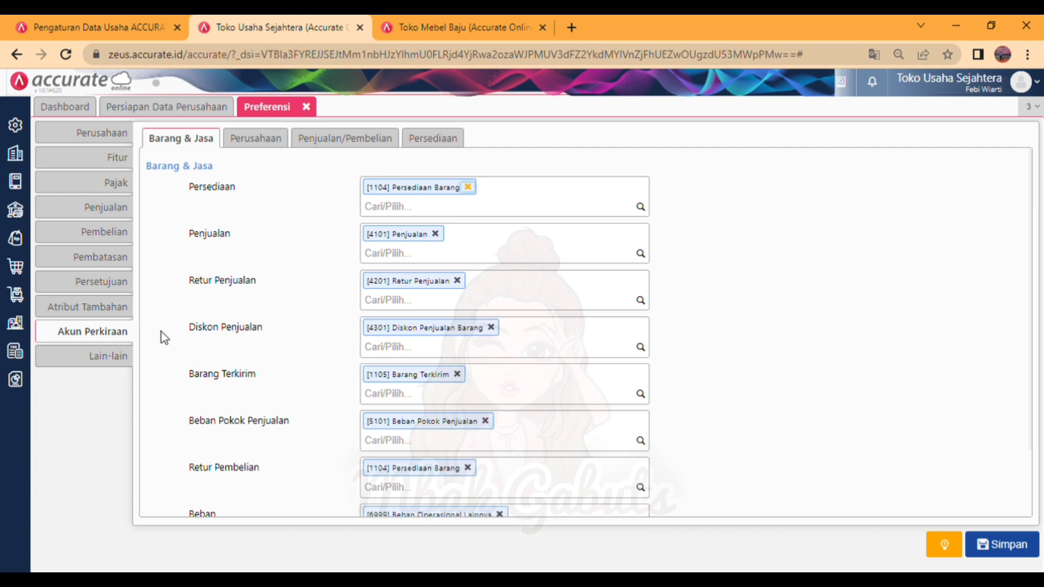
scroll(316, 361, "down", 3)
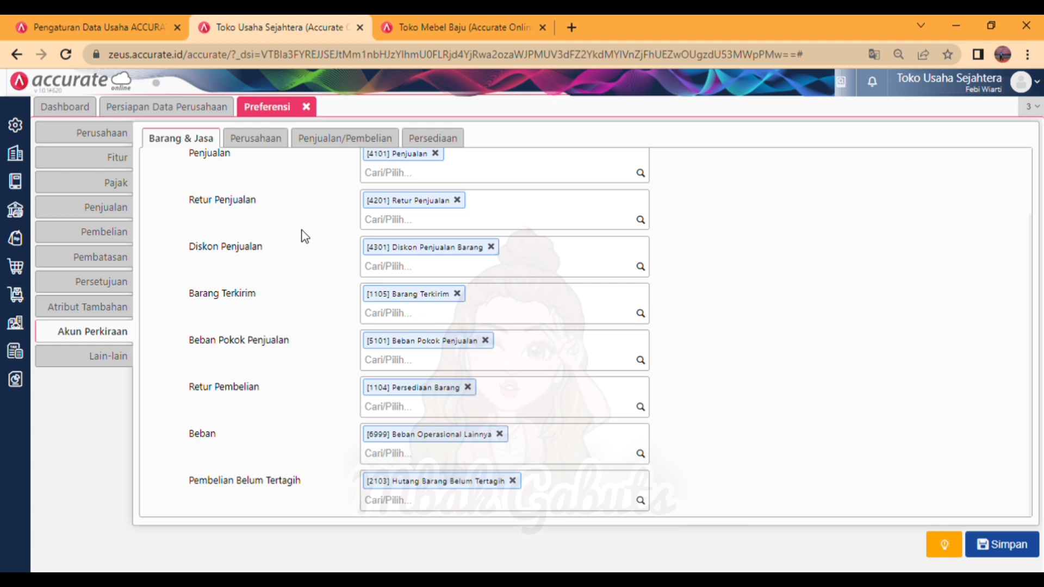
Step: Assign the account [2105] Hutang PPh 21 as the company's default Utang PPh21 account for employee payroll
left_click(268, 147)
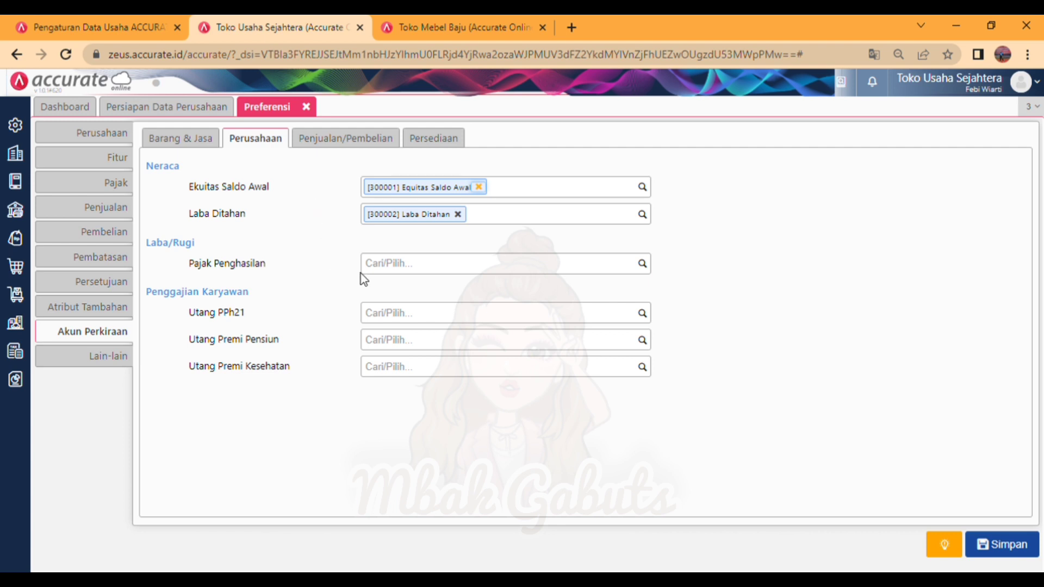
left_click(430, 325)
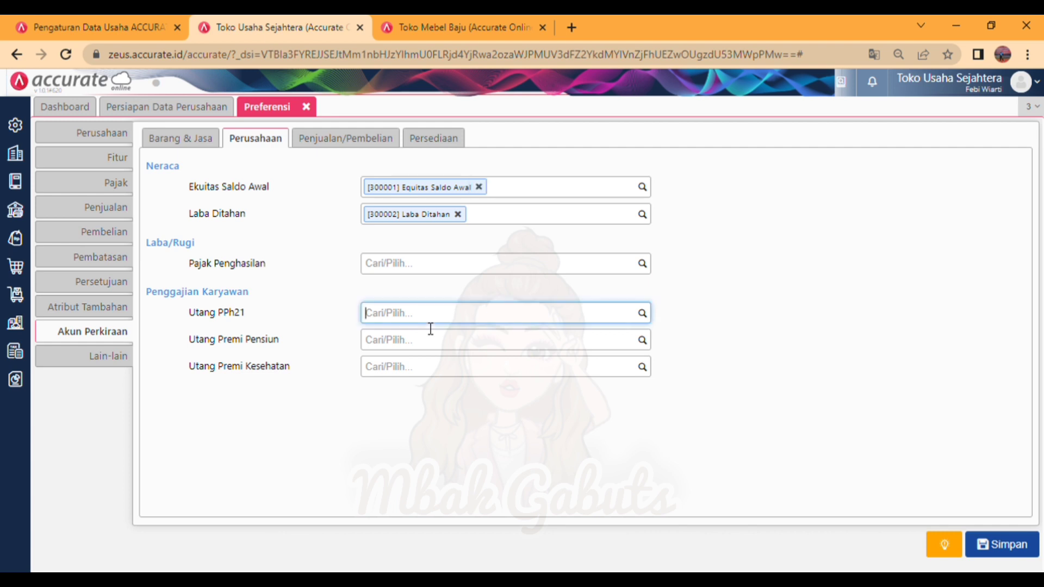
left_click(650, 314)
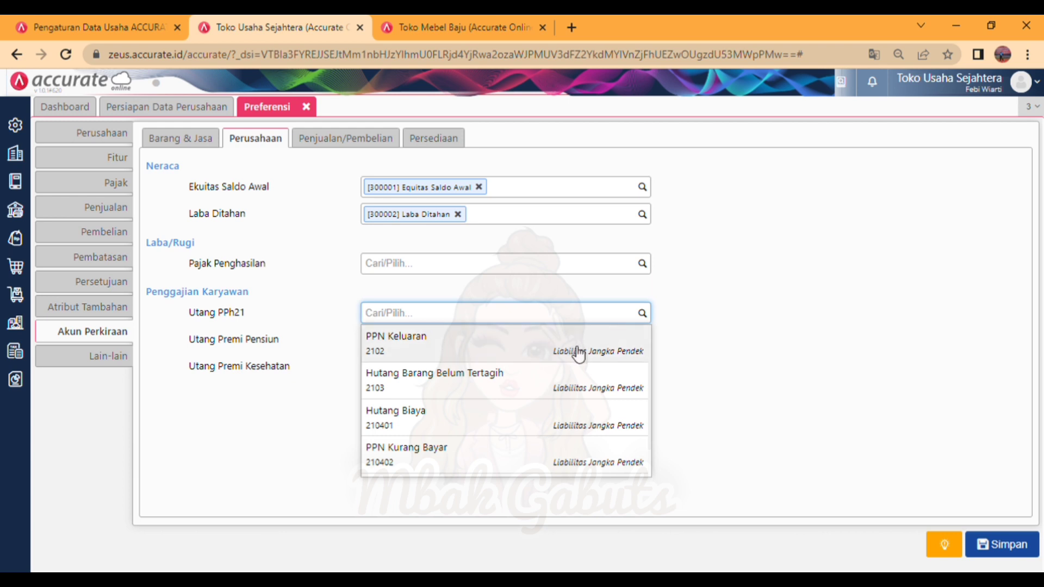
type("ut")
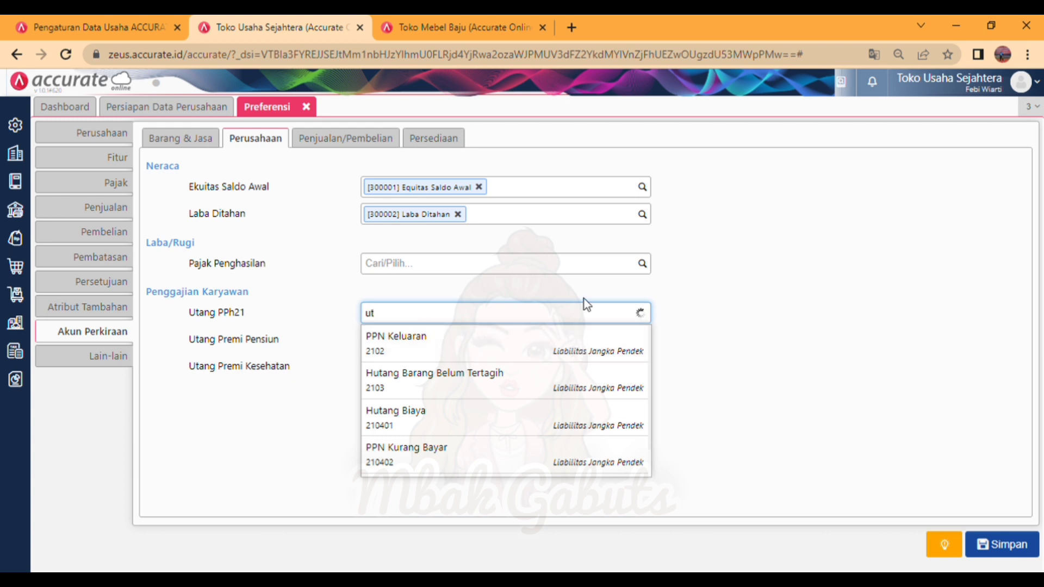
left_click(499, 413)
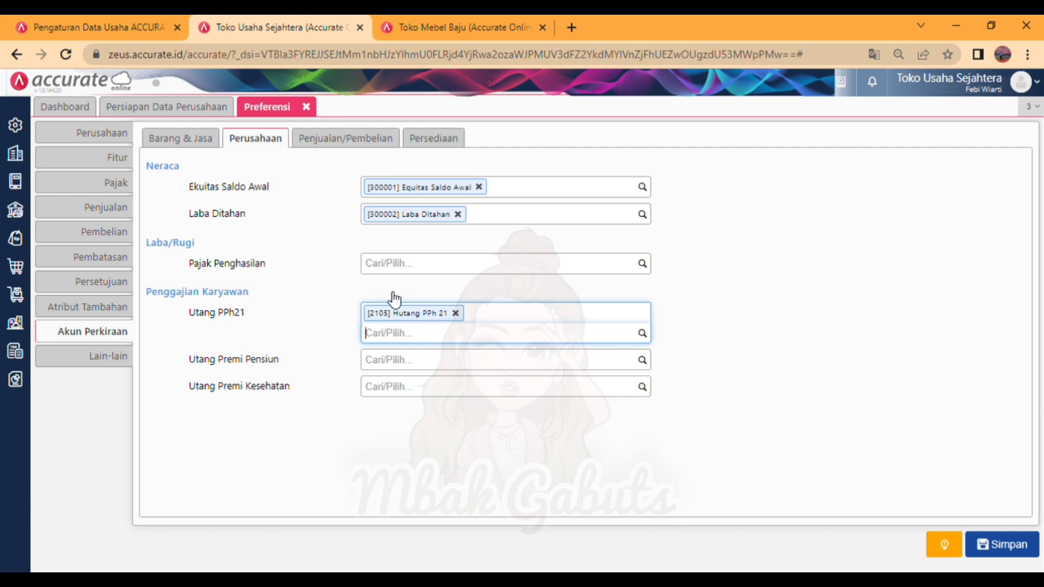
Step: Check the default sales and purchasing accounts, and add [5101] Beban Pokok Penjualan to the inventory adjustment account (Akun Penyesuaian)
left_click(350, 154)
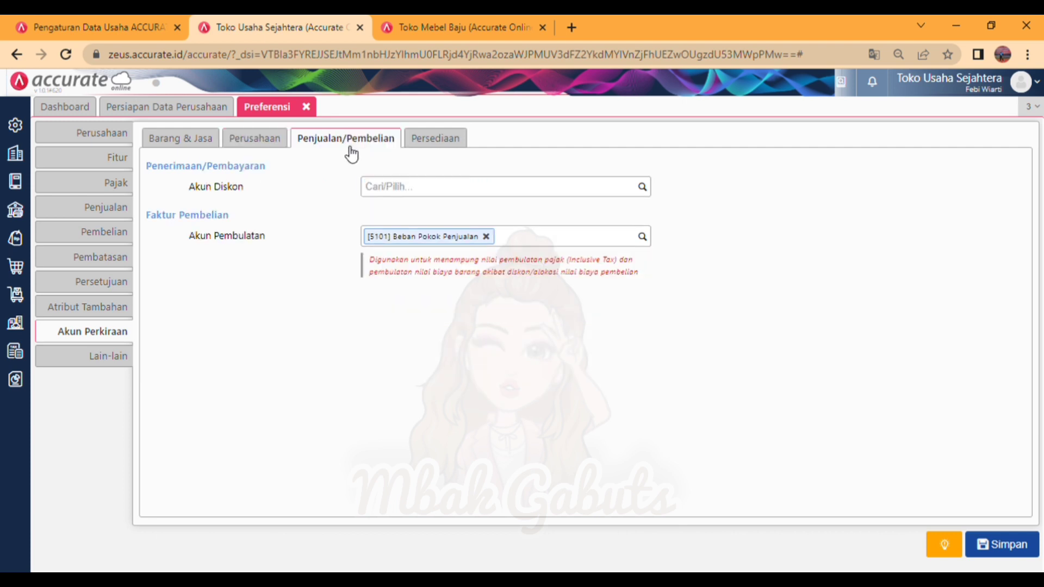
left_click(259, 150)
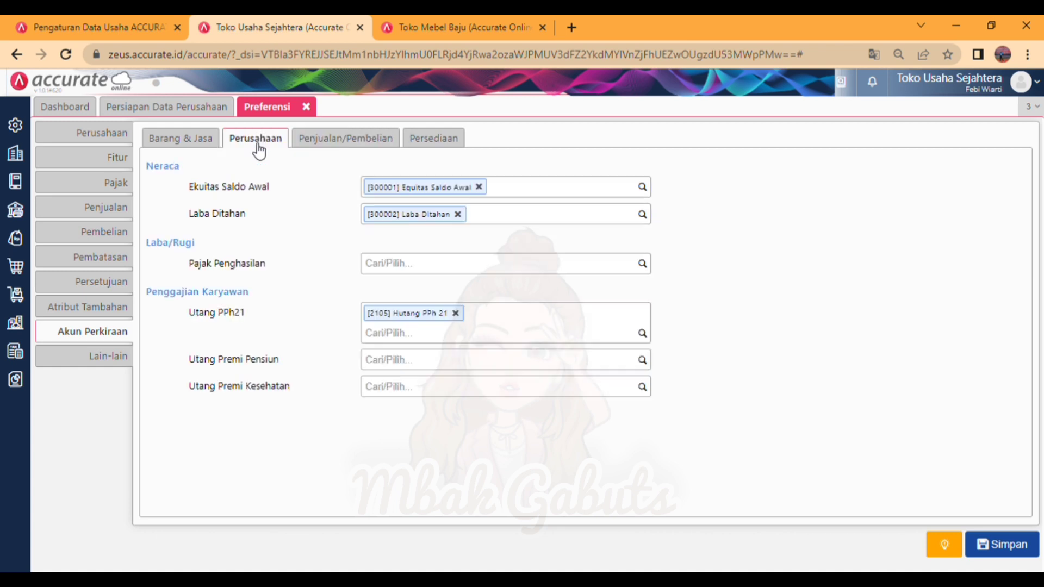
left_click(326, 148)
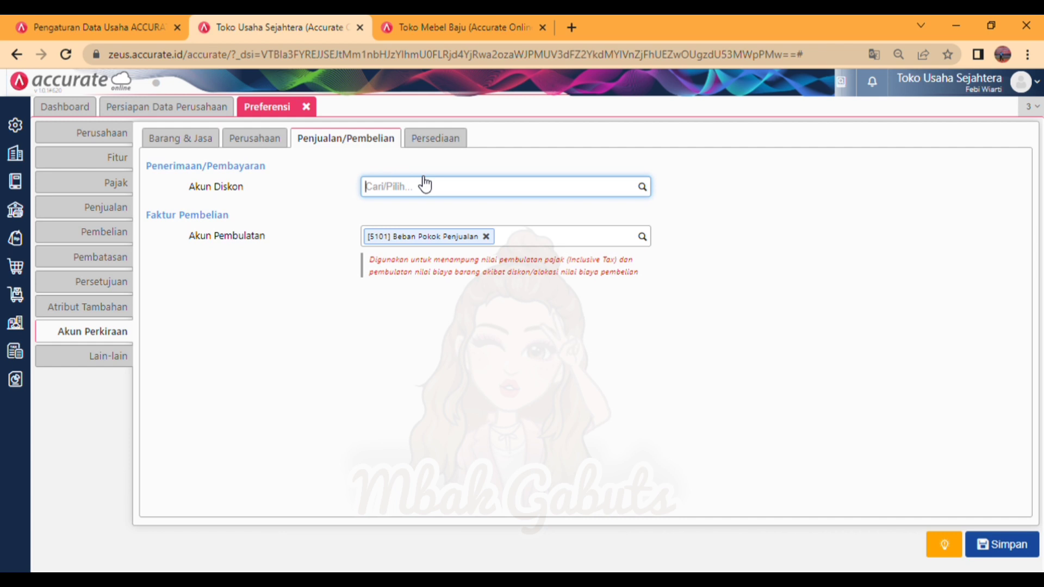
left_click(437, 147)
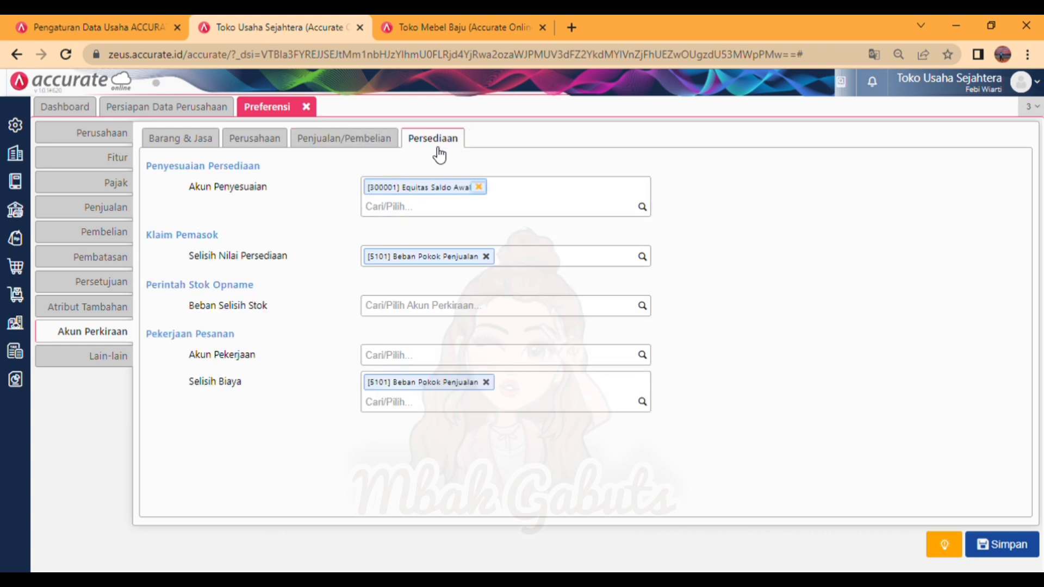
left_click(443, 210)
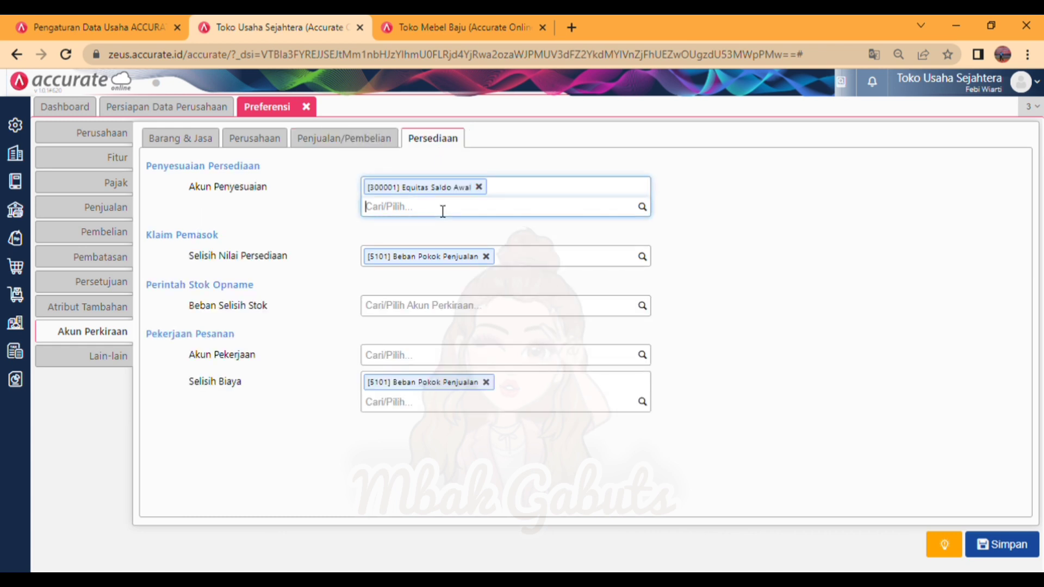
type("beb")
left_click(447, 244)
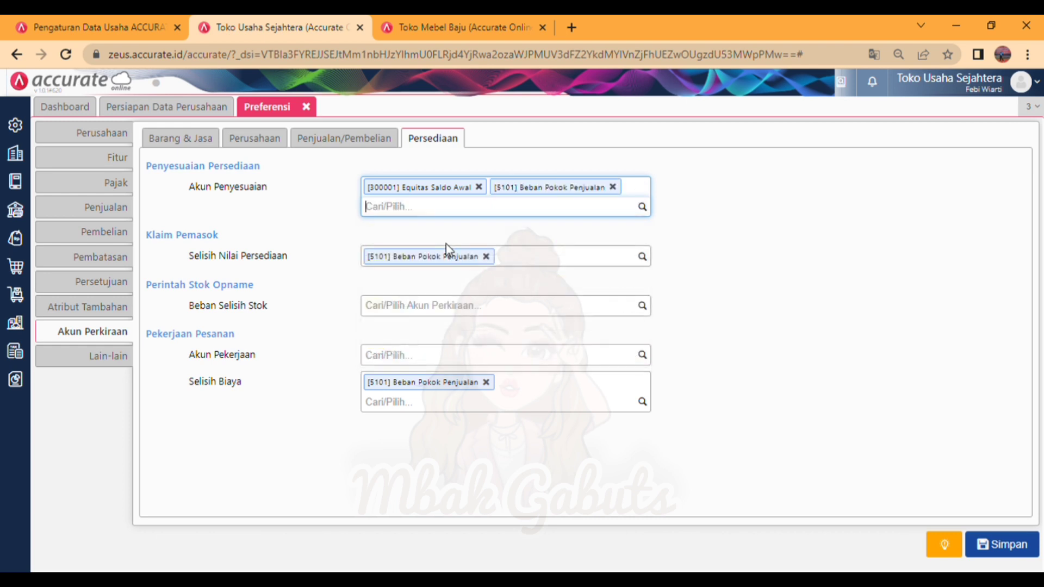
Step: Assign [5101] Beban Pokok Penjualan as the Beban Selisih Stok account for stock-opname orders
left_click(444, 314)
type("be")
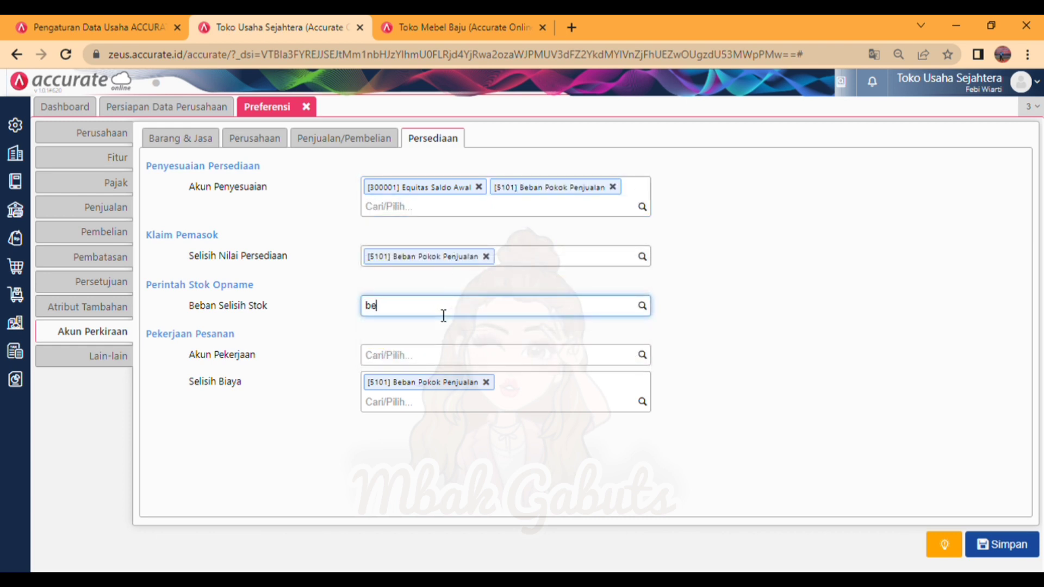
type("b")
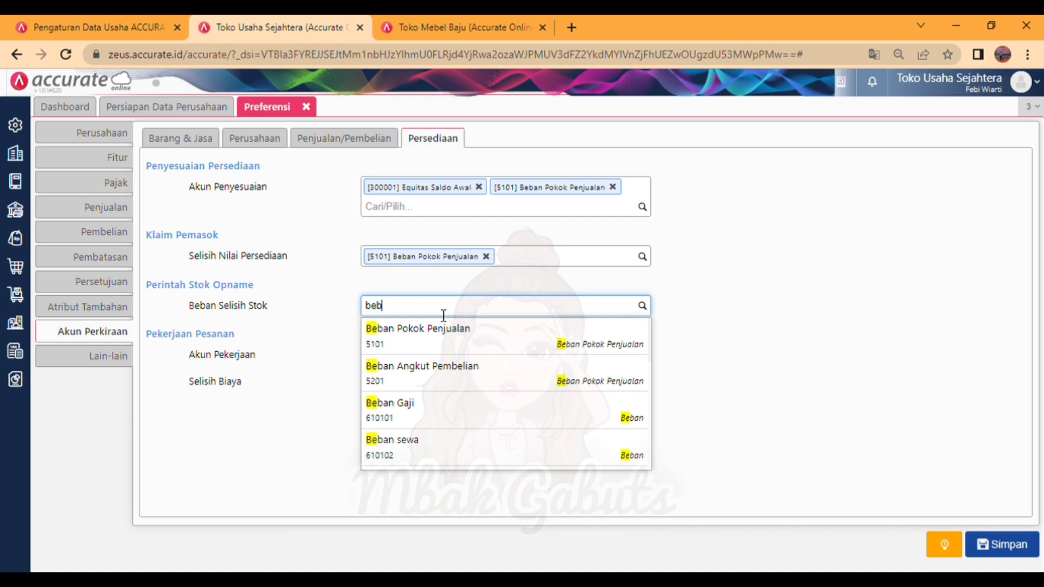
left_click(457, 343)
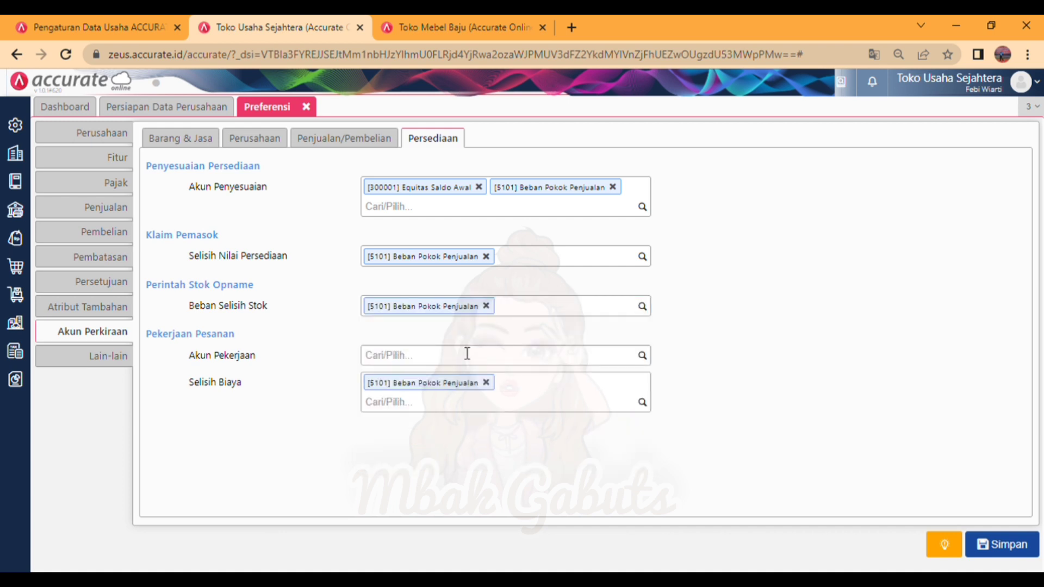
Step: Assign [1114] Persediaan Dalam Proses as the Akun Pekerjaan for job orders and save the preferences
left_click(467, 357)
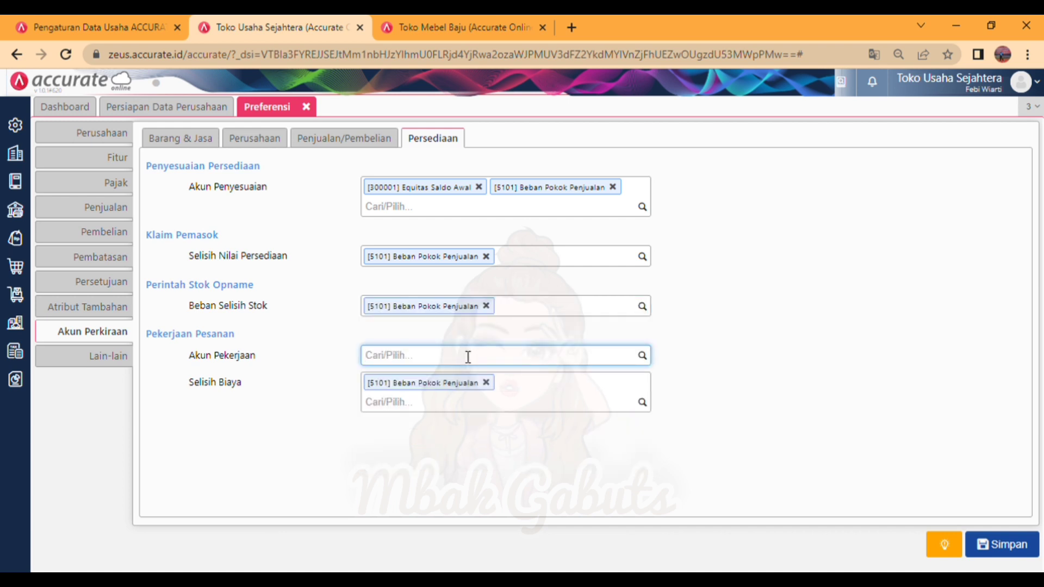
type("per")
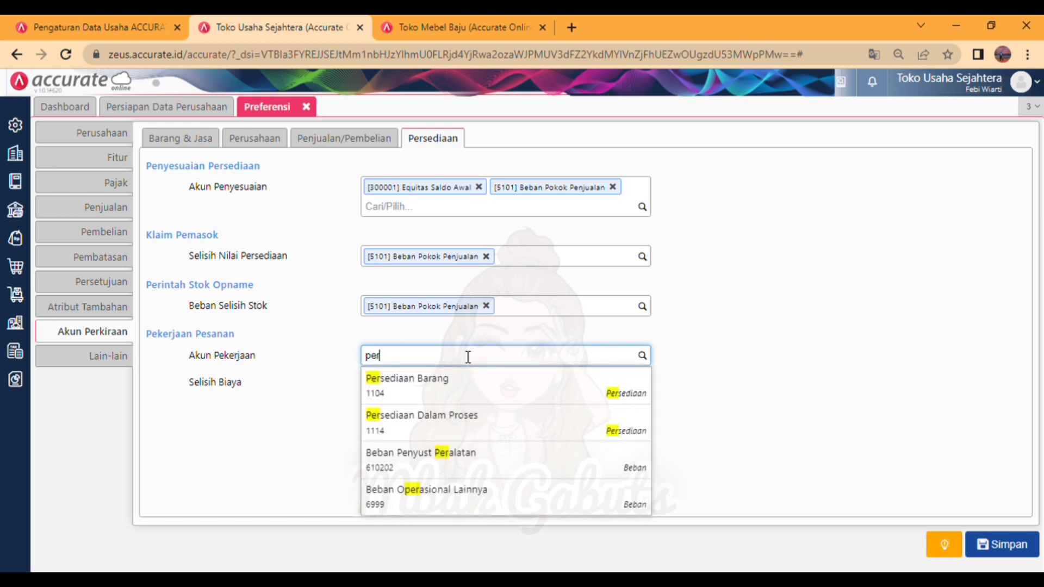
left_click(495, 426)
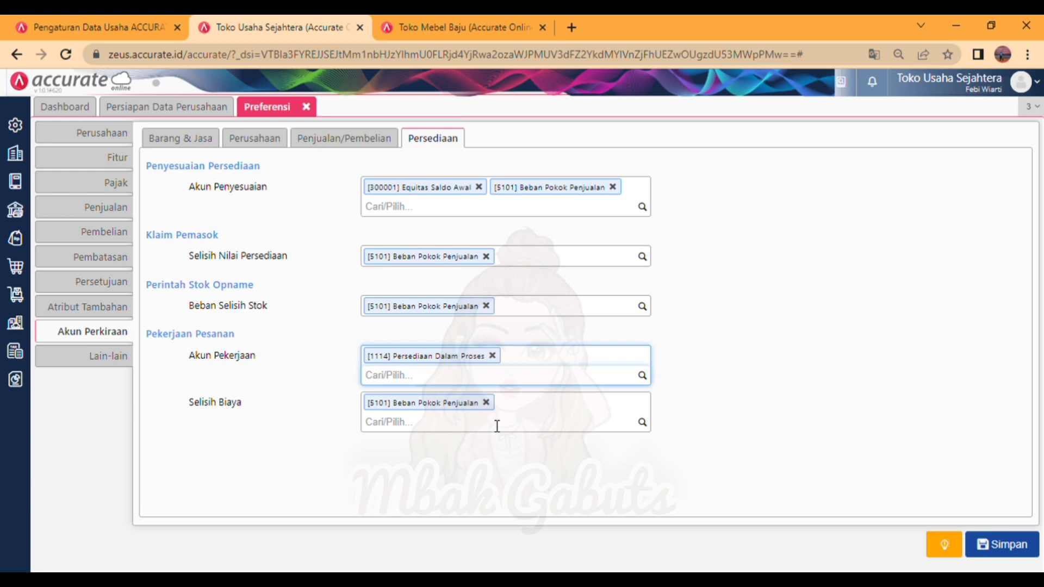
left_click(985, 536)
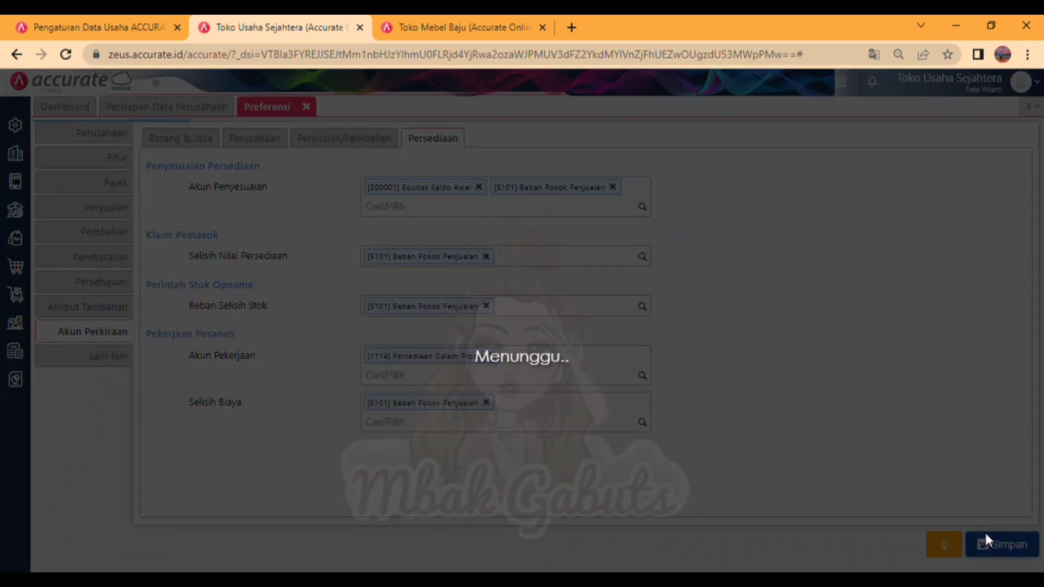